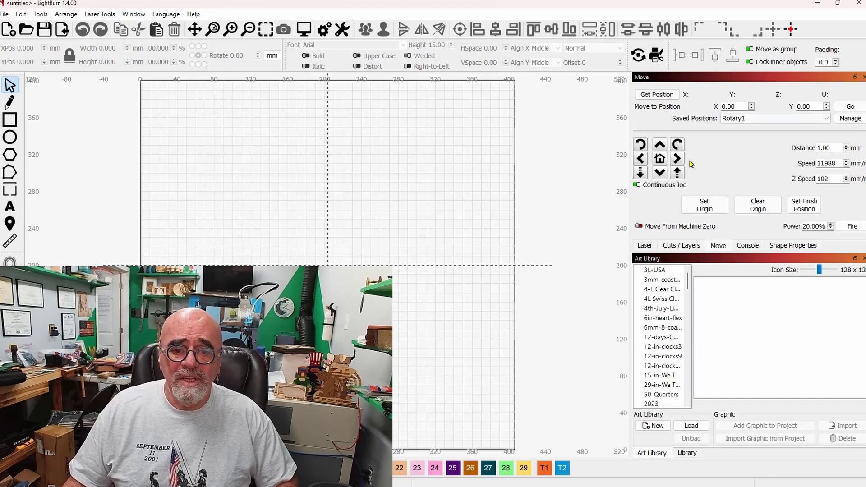
- Cycle through the upper dock tabs, ending on Laser, and close the Art Library panel
click(651, 247)
click(683, 247)
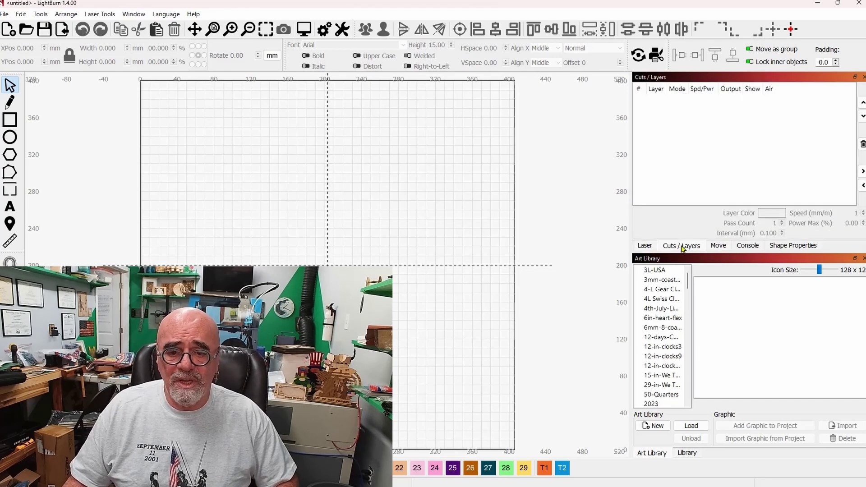
click(718, 247)
click(748, 247)
click(783, 247)
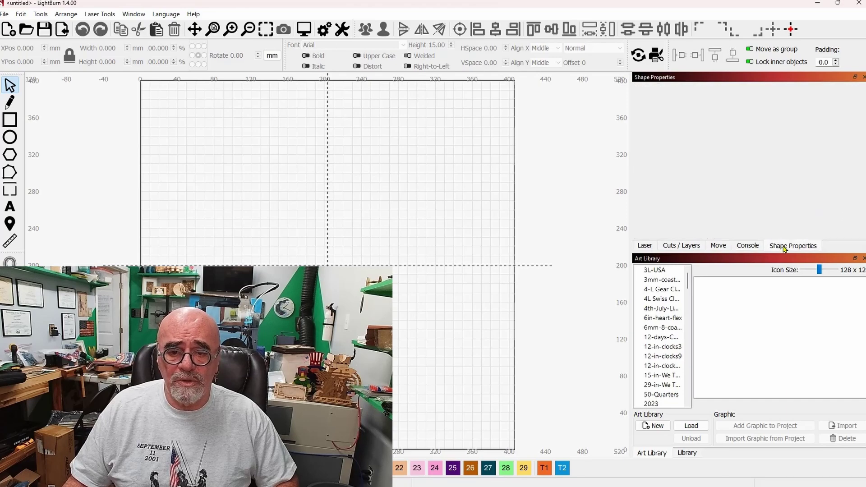
click(652, 248)
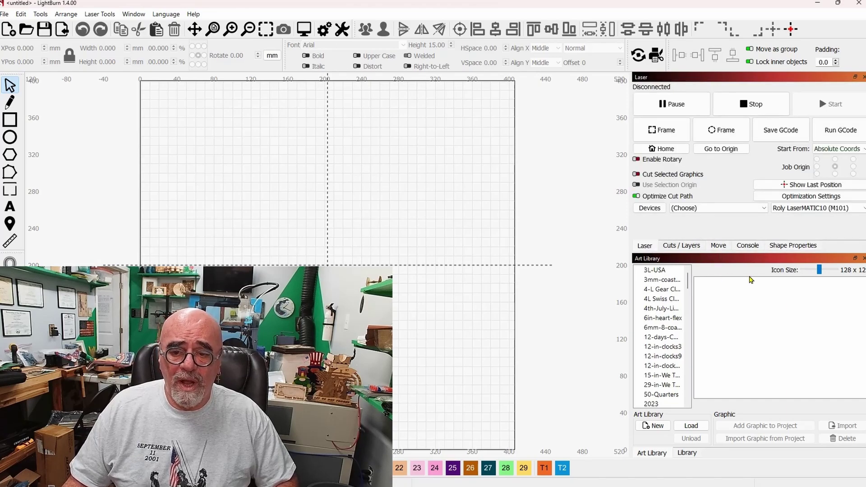
click(864, 259)
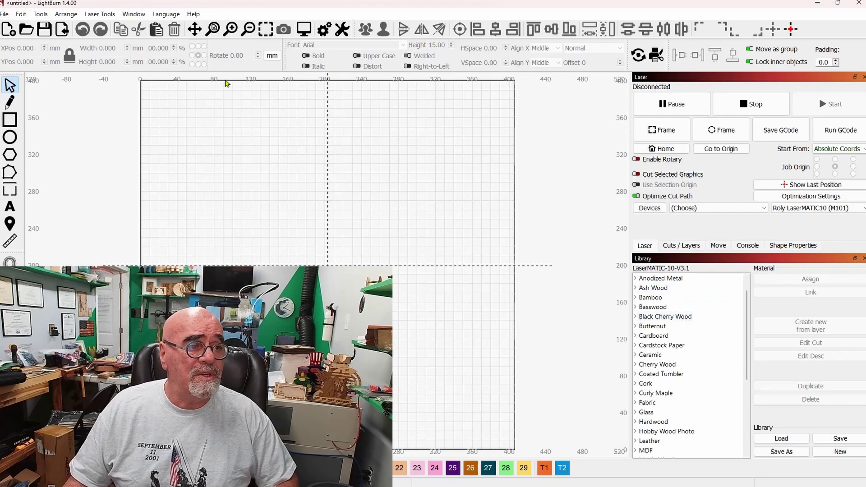
- Restore the workspace with Window > Reset to Default Layout
click(134, 14)
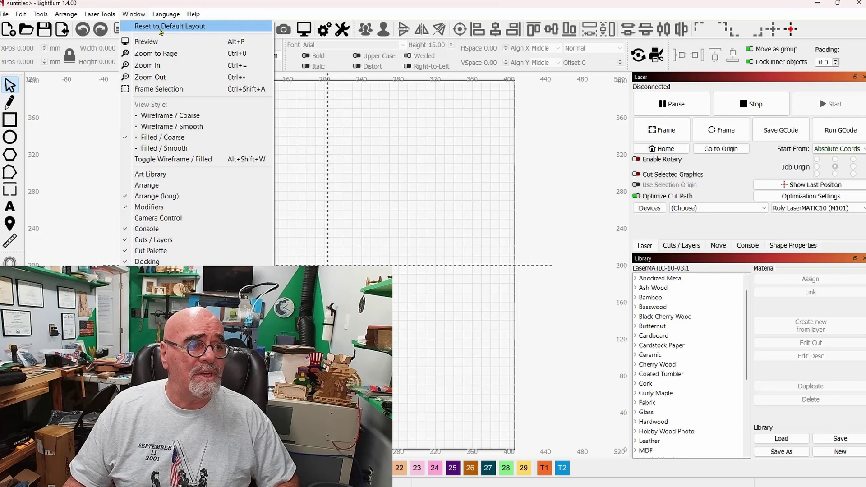
click(212, 32)
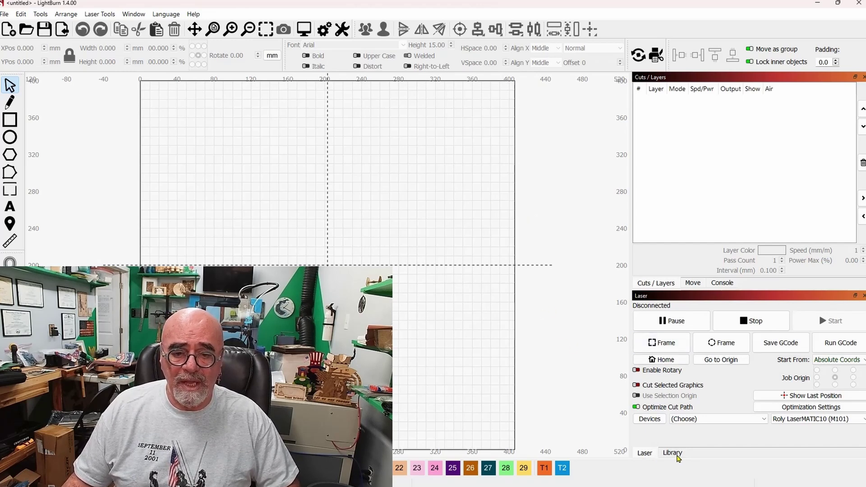
- Float and enlarge the Laser panel, re-dock it in the upper group, and place its tab after Console
click(675, 454)
click(646, 455)
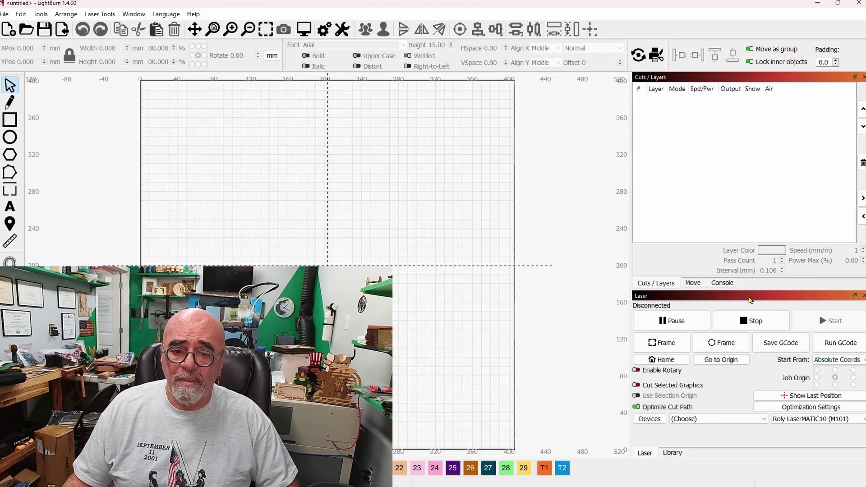
drag(742, 298, 398, 115)
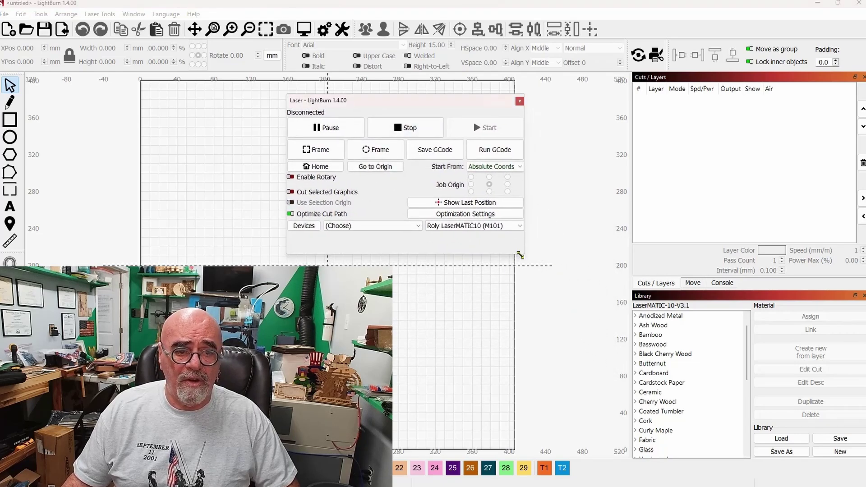
drag(520, 256, 509, 289)
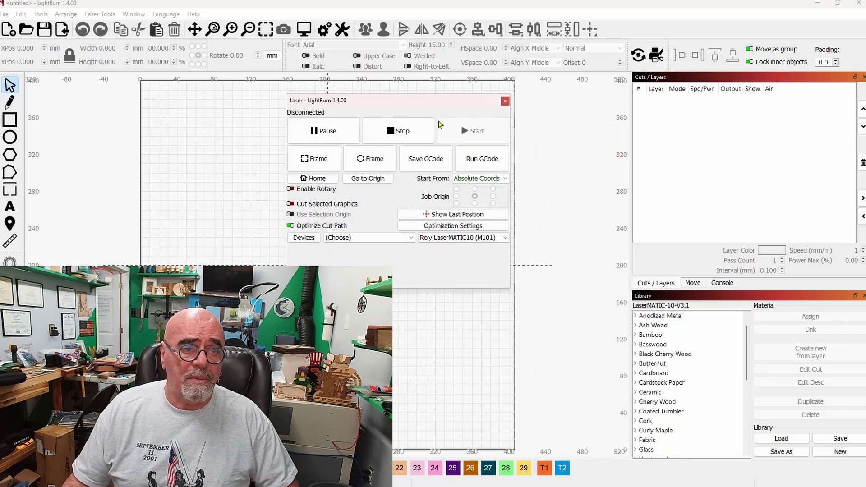
drag(368, 106, 675, 143)
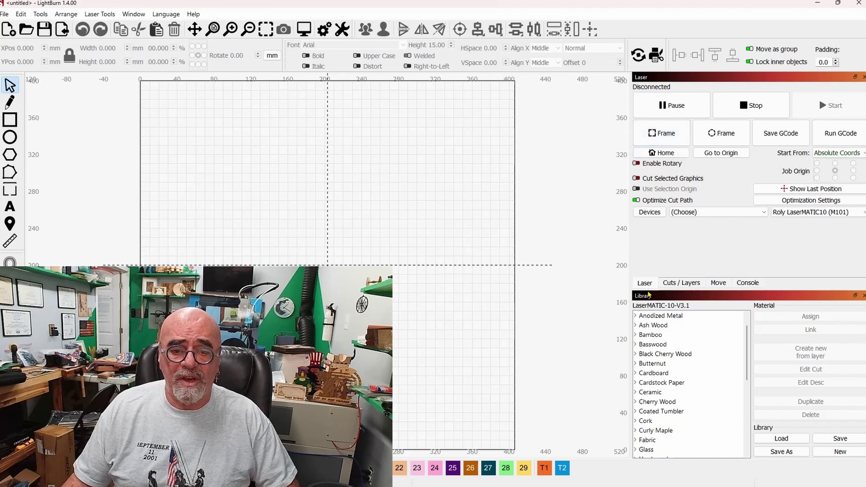
drag(648, 291, 757, 290)
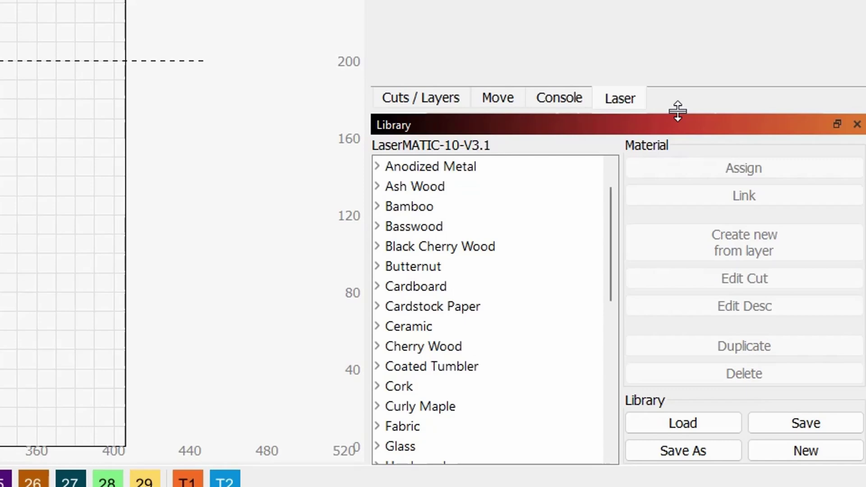
- Make the material Library panel taller and widen the right-hand dock
drag(677, 111, 666, 71)
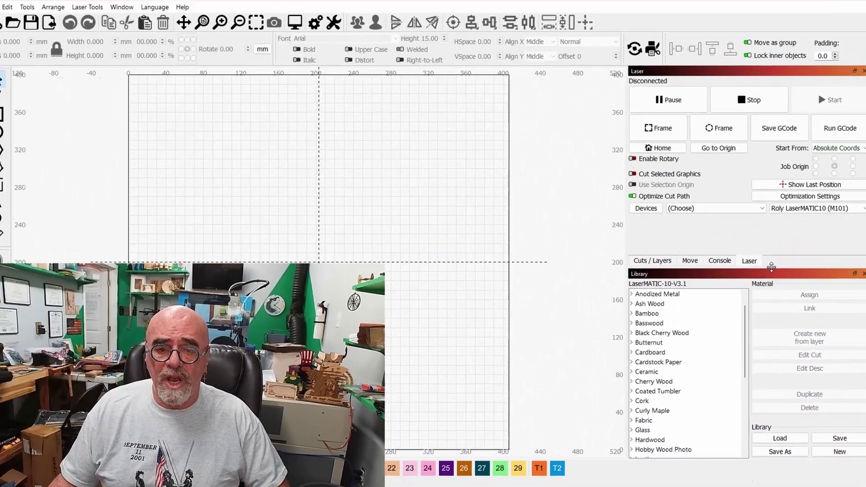
mouse_move(772, 267)
mouse_down()
mouse_move(775, 247)
mouse_move(775, 275)
mouse_move(776, 251)
mouse_move(776, 266)
mouse_up()
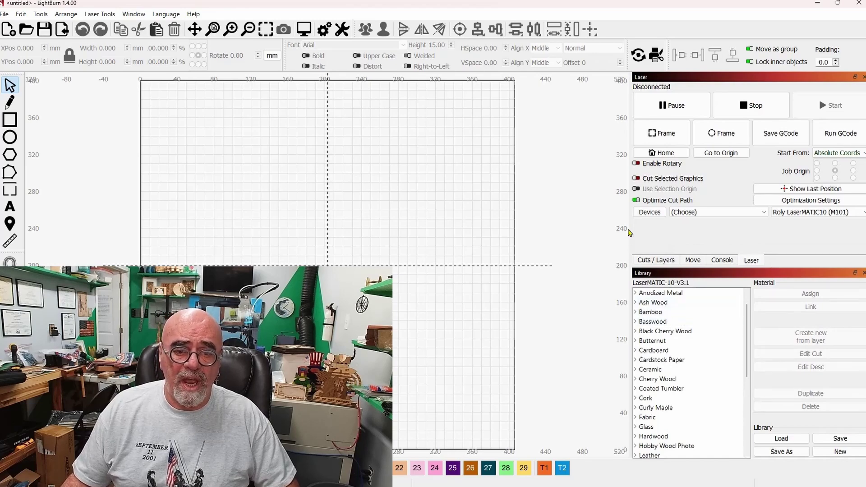
drag(631, 229, 613, 231)
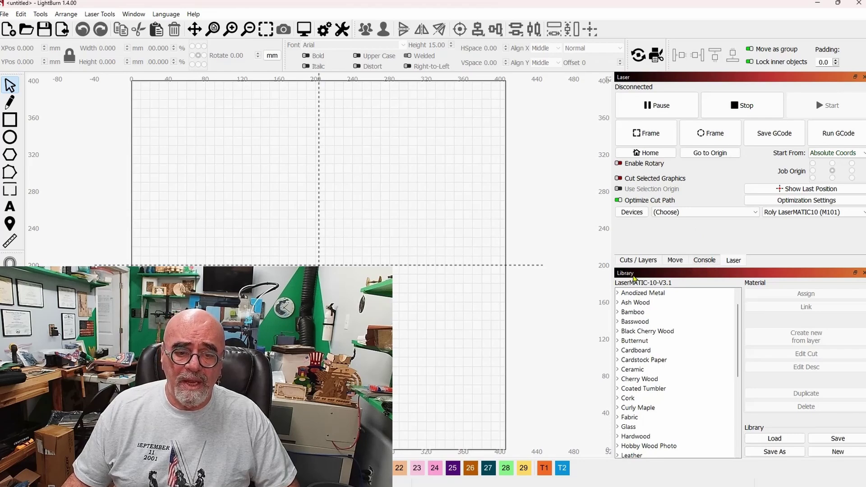
- Enable the Art Library panel, float it, and dock it as a tab beside the material Library
right_click(676, 277)
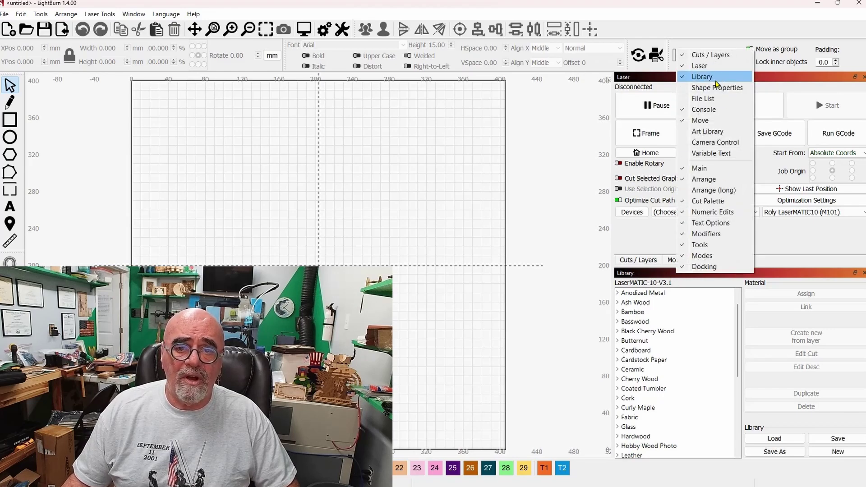
click(716, 136)
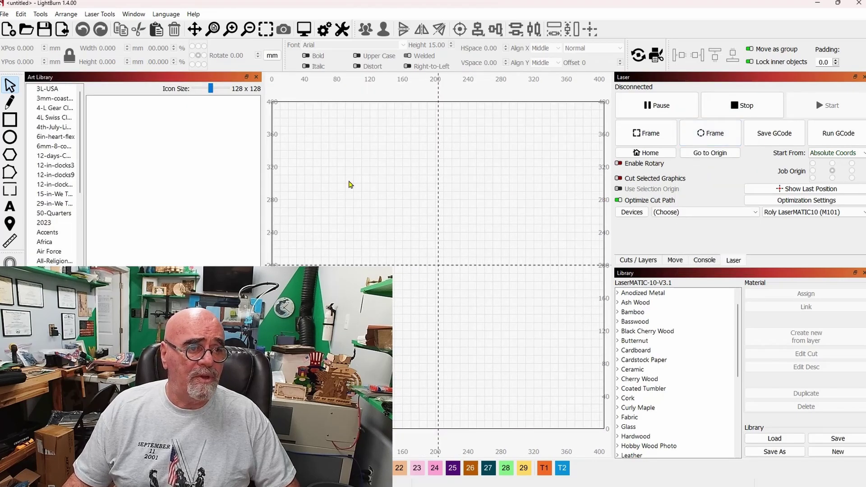
drag(137, 82, 455, 133)
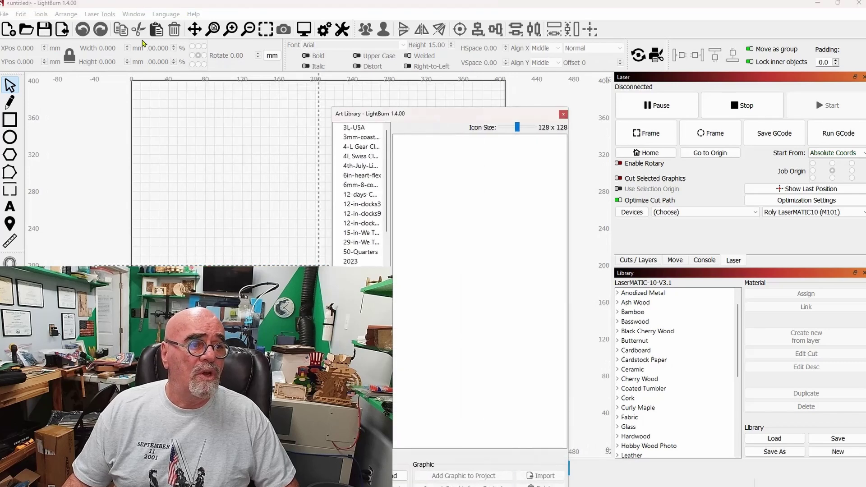
click(130, 19)
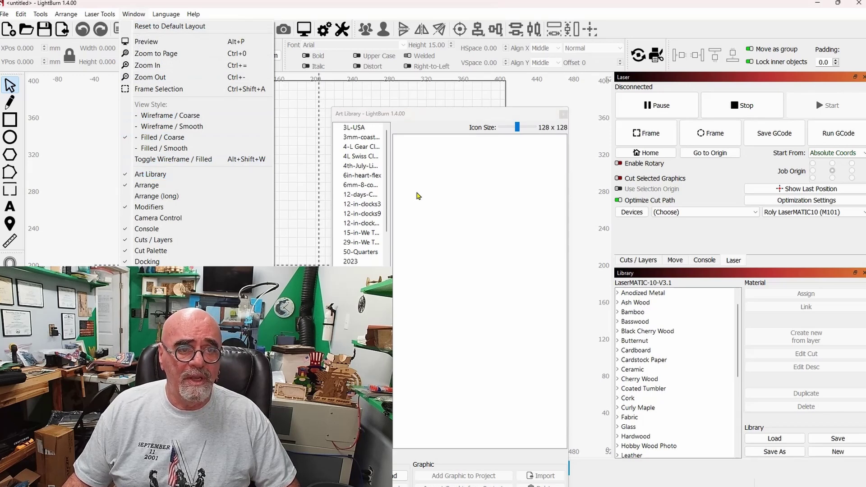
click(431, 118)
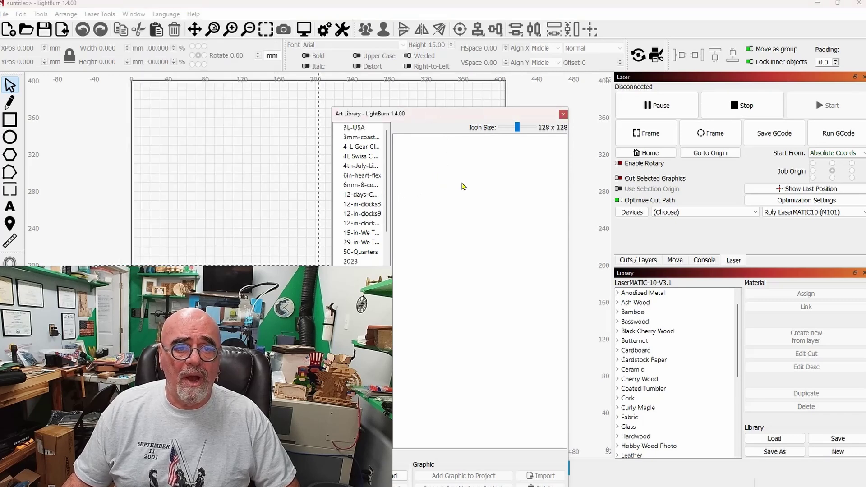
drag(442, 117, 735, 325)
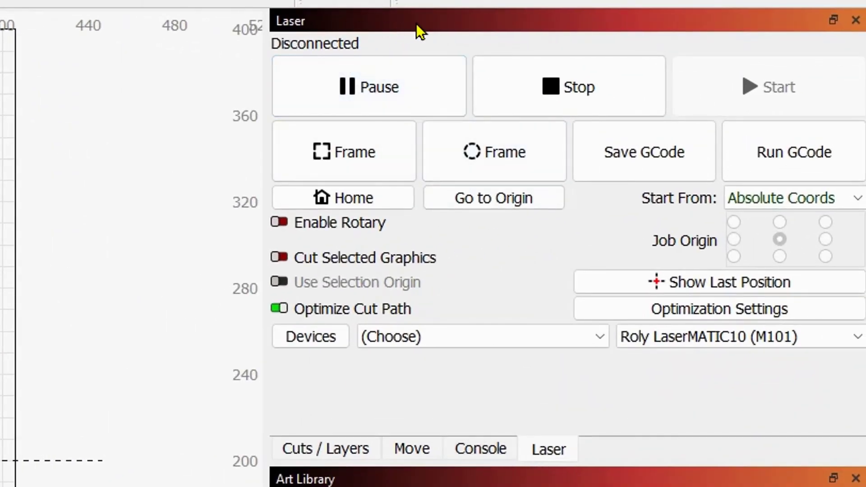
- Add the Variable Text panel from the Laser title bar's panel list
right_click(416, 23)
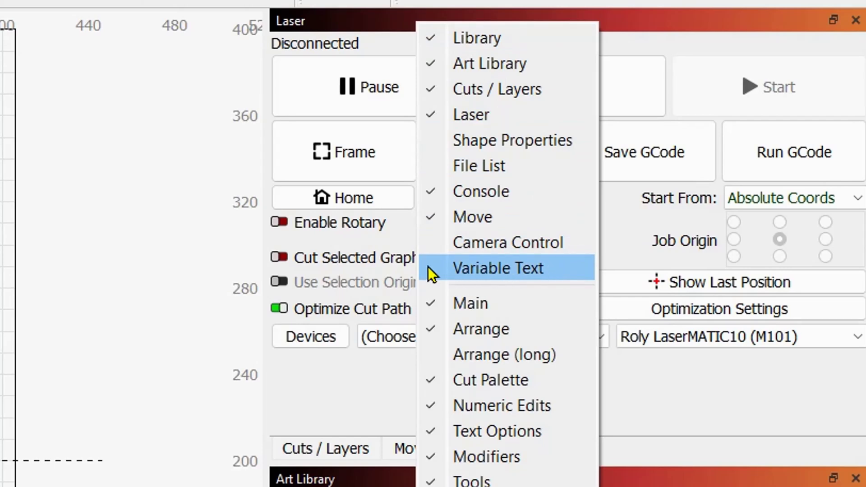
click(483, 271)
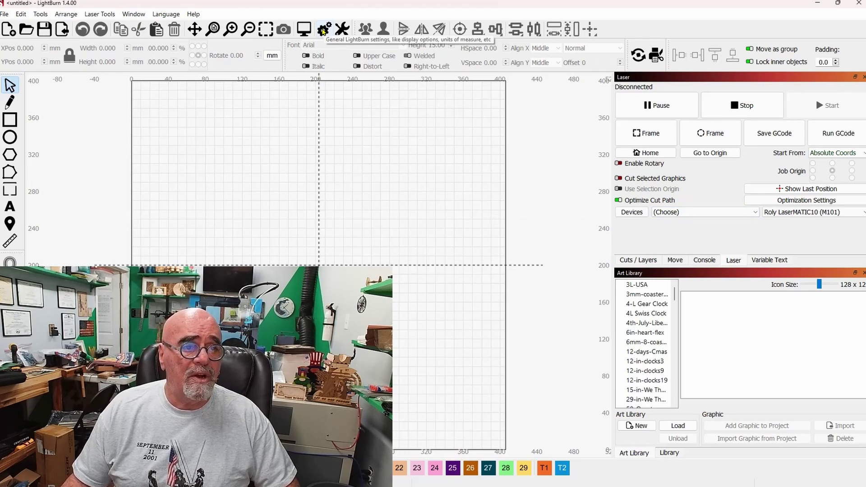
- In Settings, set Visual Grid Spacing to 1 and Grid Contrast to Medium Contrast
click(323, 30)
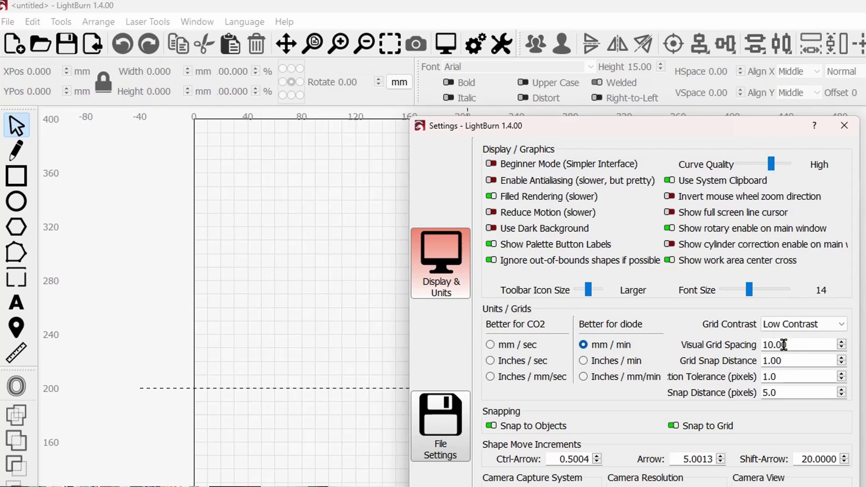
drag(789, 344, 740, 352)
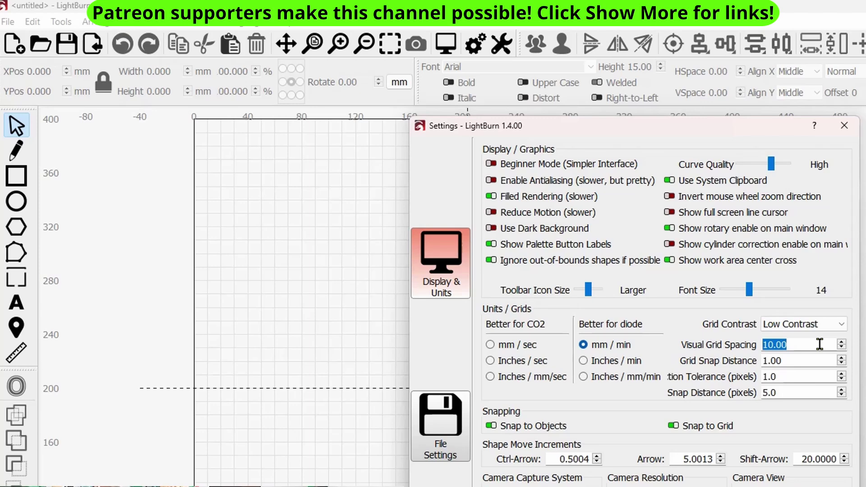
text(1)
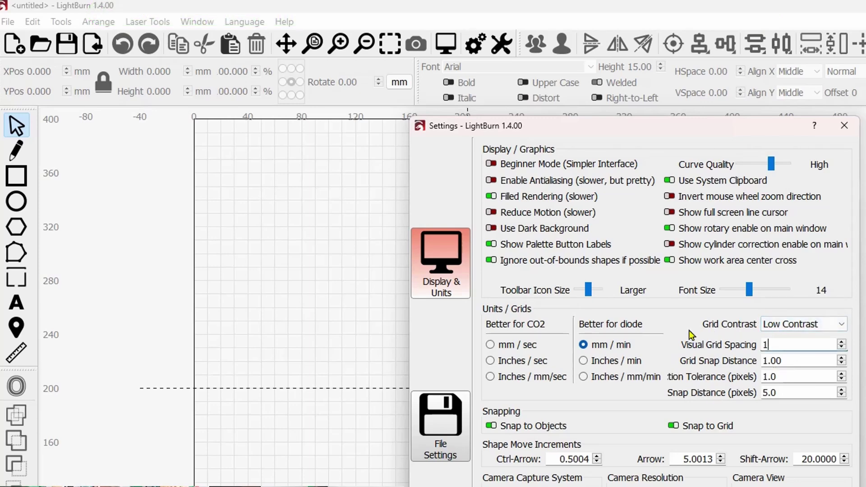
click(792, 328)
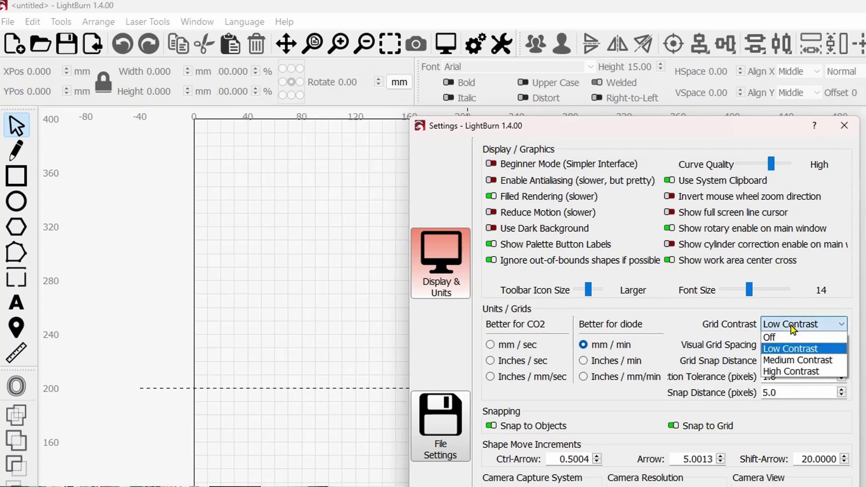
click(796, 363)
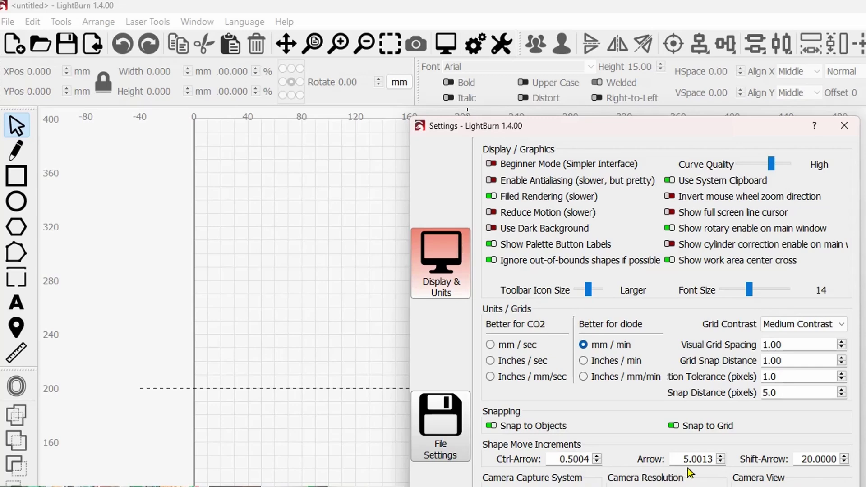
- Set the Arrow move increment to 5 and replace the Ctrl-Arrow value 0.5004 with 1
double_click(679, 457)
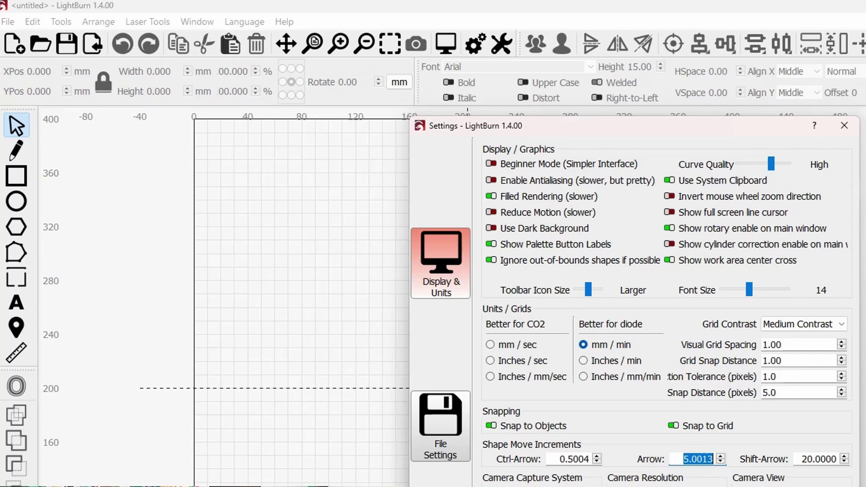
text(5)
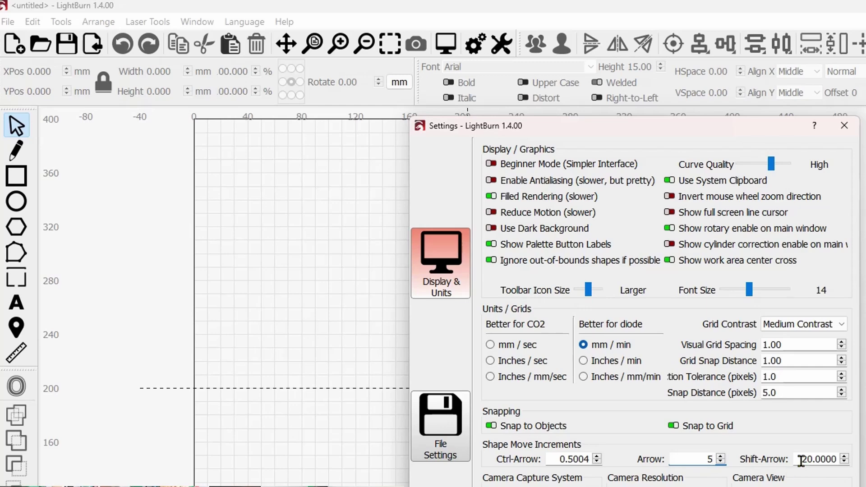
click(802, 459)
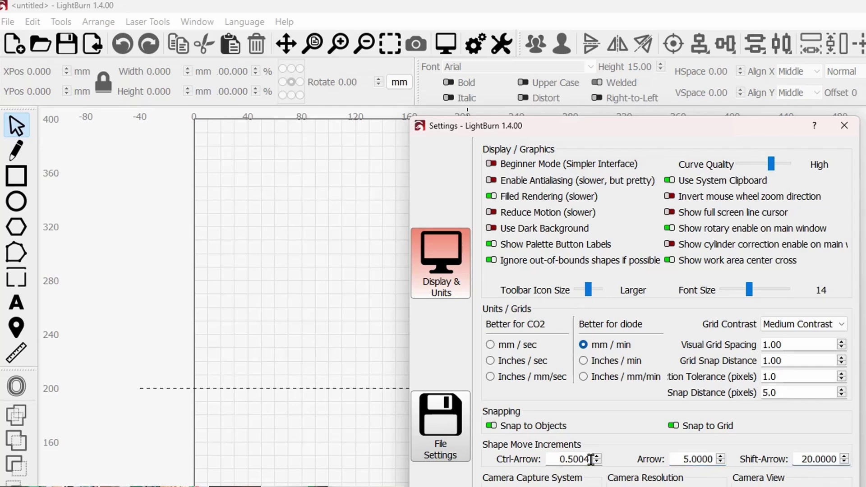
drag(556, 455, 590, 456)
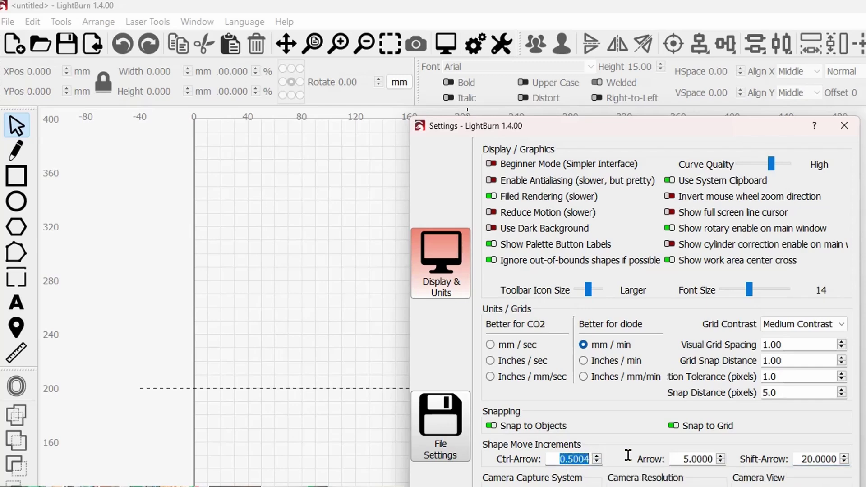
text(1)
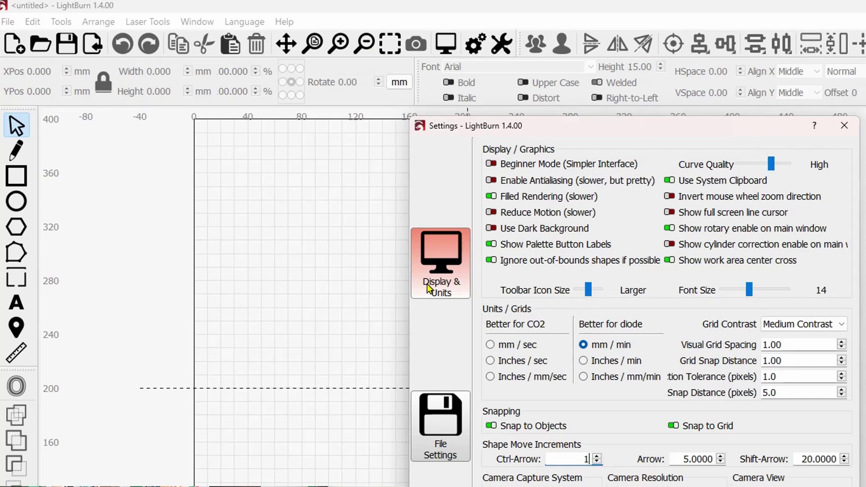
- Commit Ctrl-Arrow at 1.0000, trying the icon and font sliders but leaving them at Larger and 14
click(589, 290)
drag(588, 289, 597, 288)
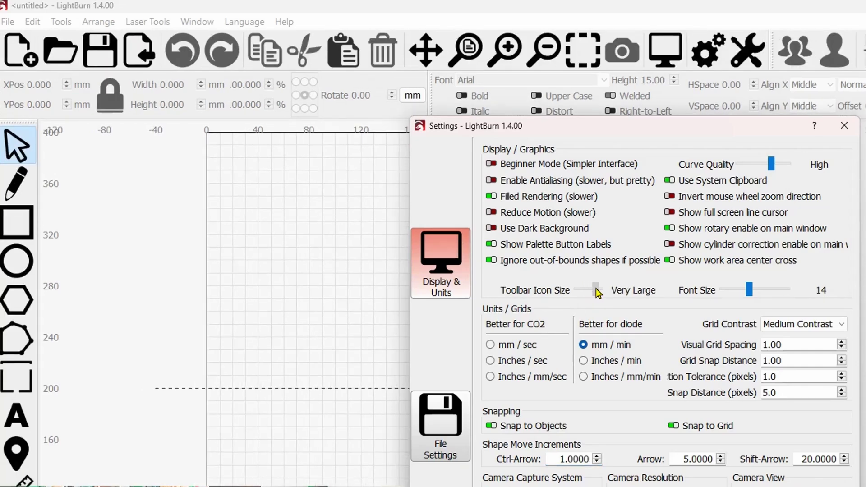
drag(596, 288, 586, 289)
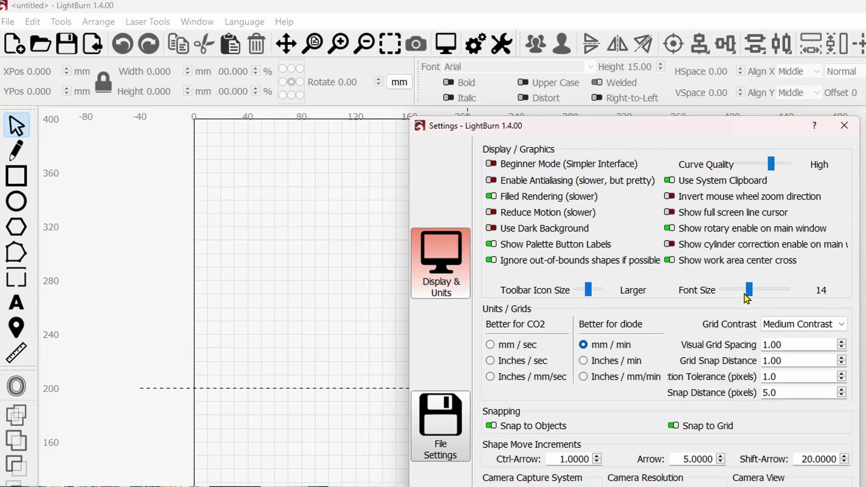
drag(749, 296, 760, 291)
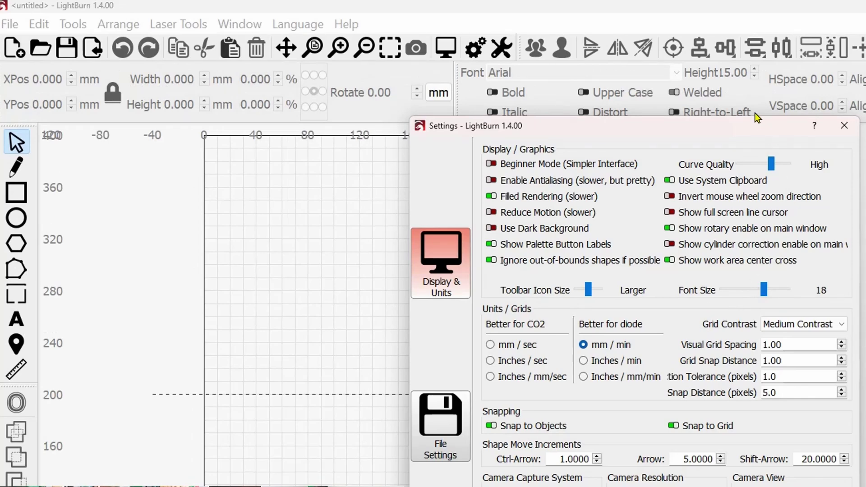
drag(762, 291, 748, 290)
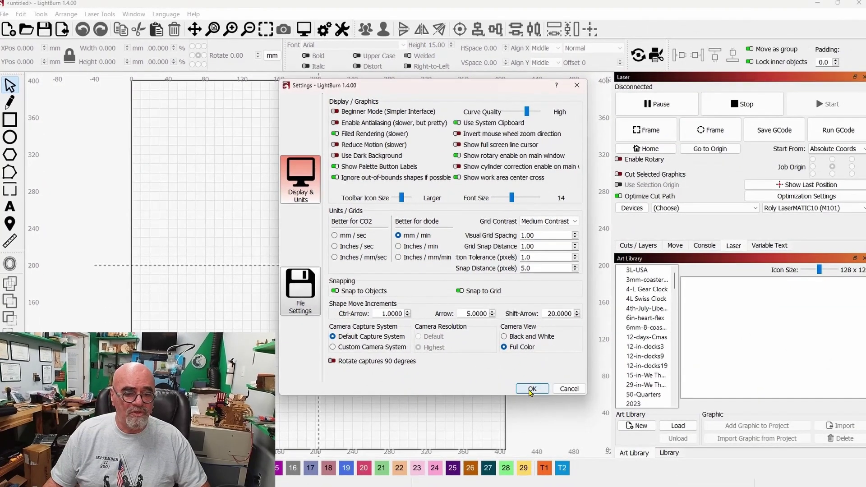
- Save and close Settings, then reopen it to review File Settings and return to Display & Units
click(529, 391)
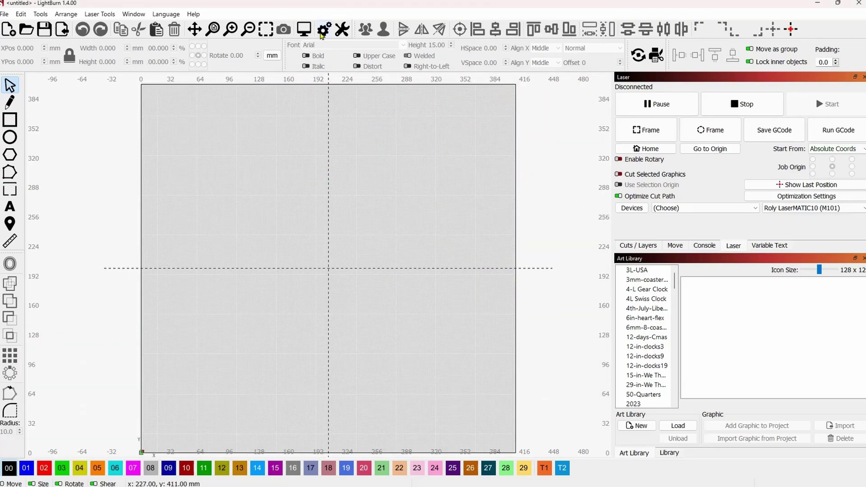
click(324, 30)
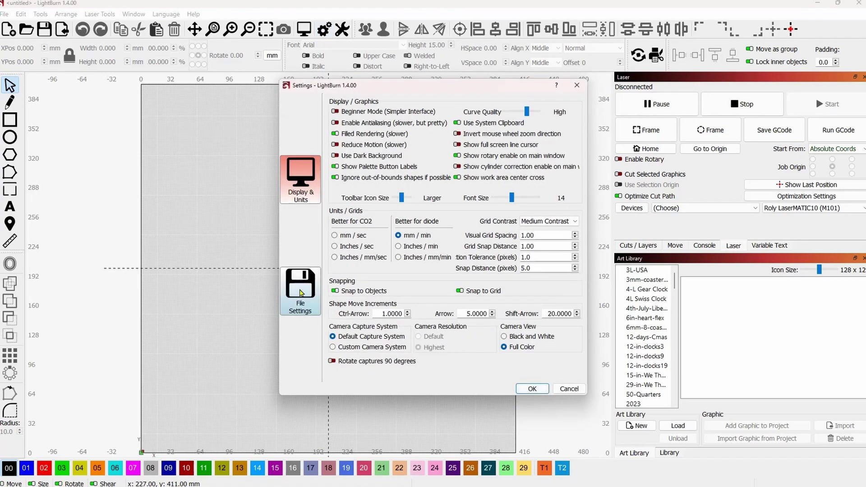
click(301, 292)
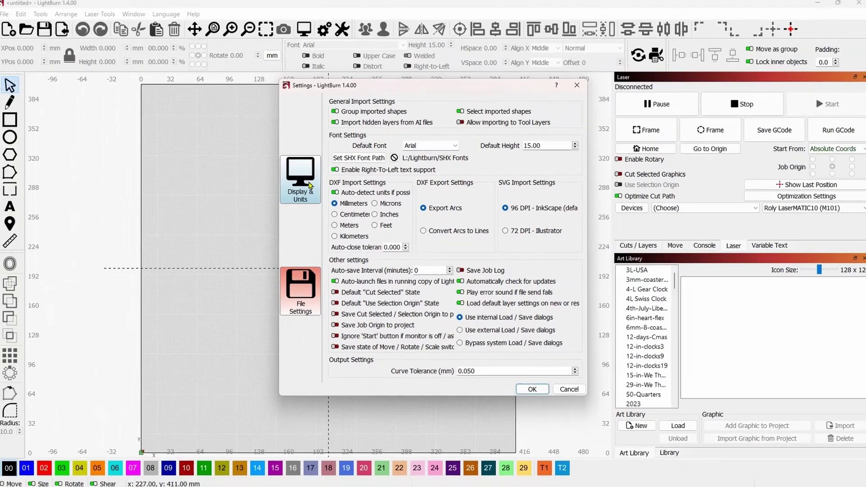
click(310, 185)
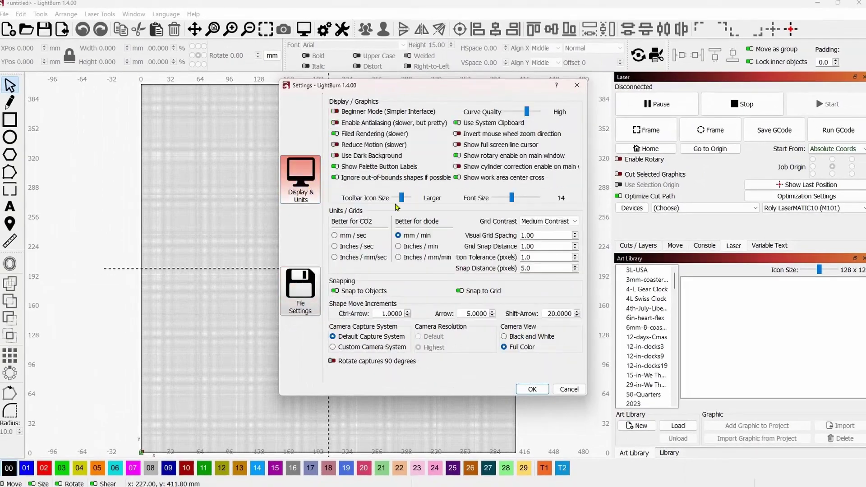
- Close Settings, redock the drawing tools strip on the left edge, and merge the toolbar sections into one top row
click(526, 388)
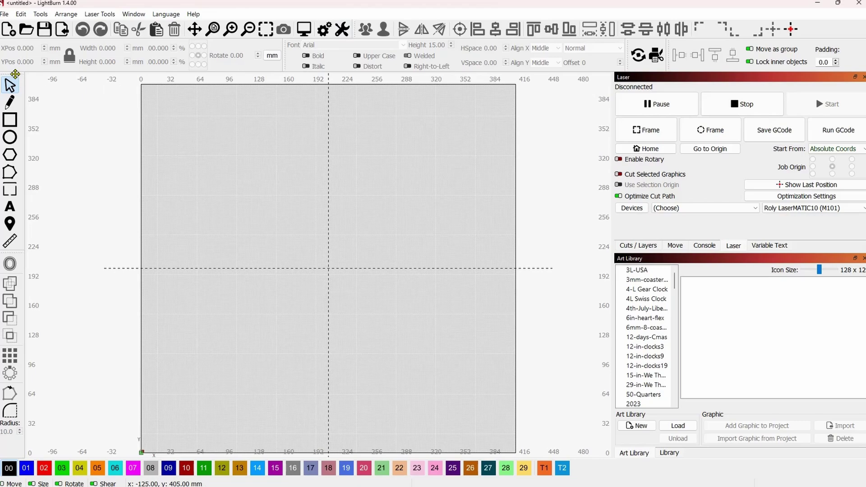
drag(15, 74, 128, 450)
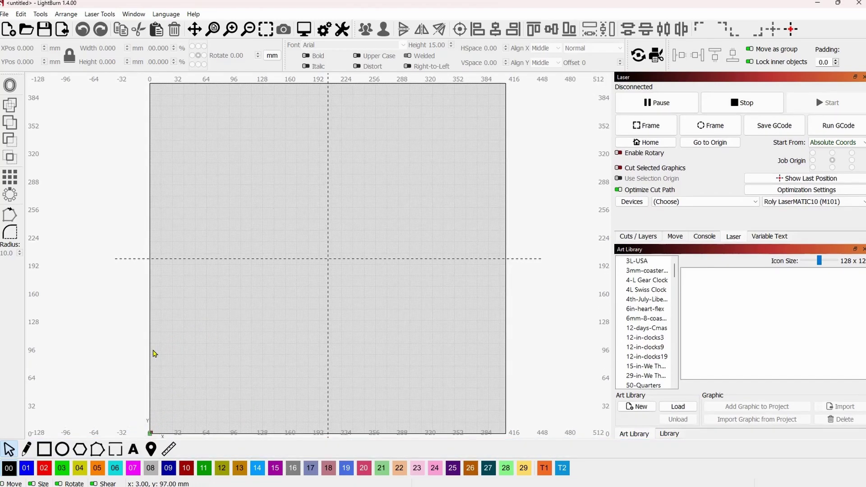
drag(2, 446, 4, 106)
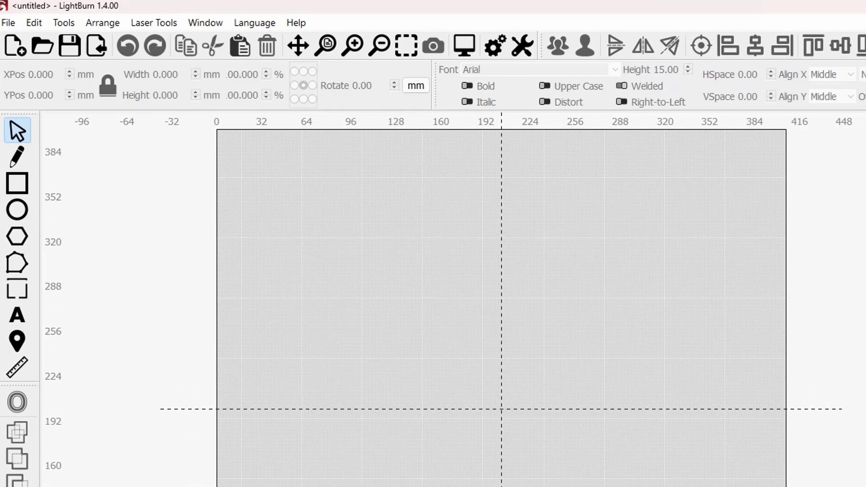
drag(544, 43, 345, 130)
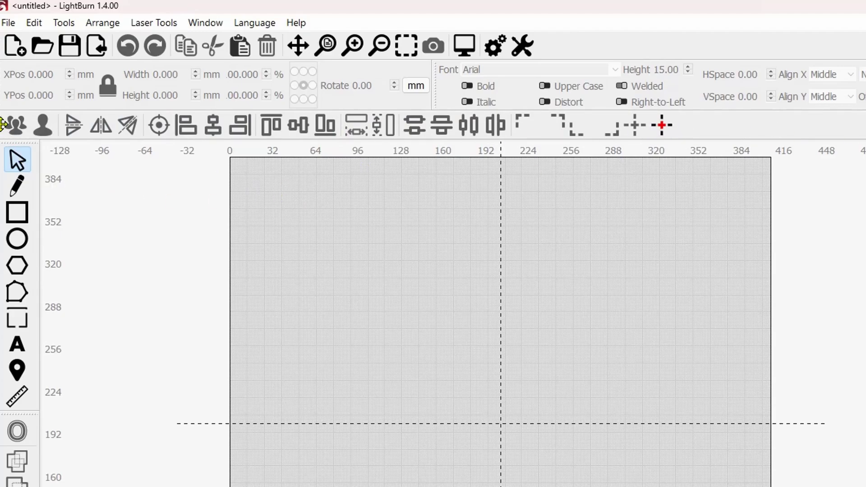
drag(2, 124, 473, 49)
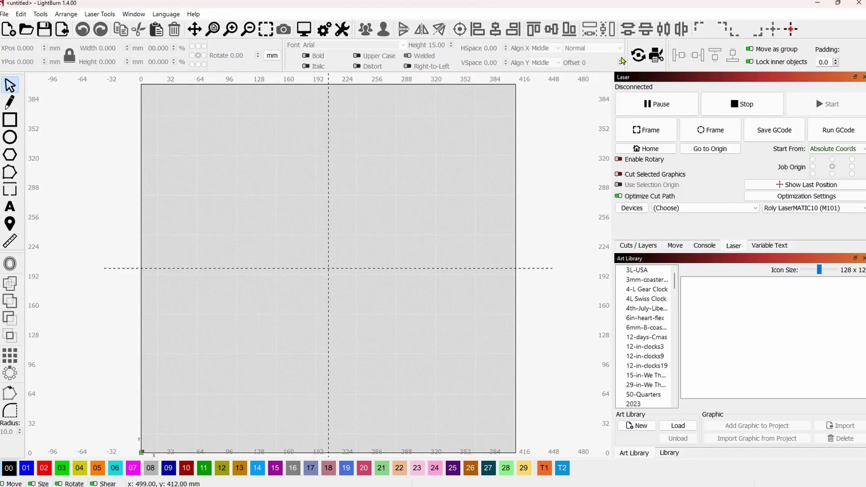
drag(629, 52, 10, 99)
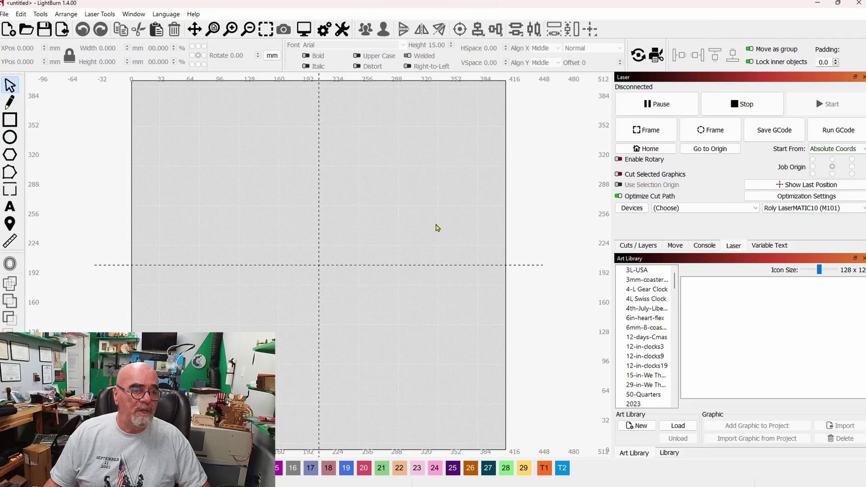
scroll(343, 207, up, 8)
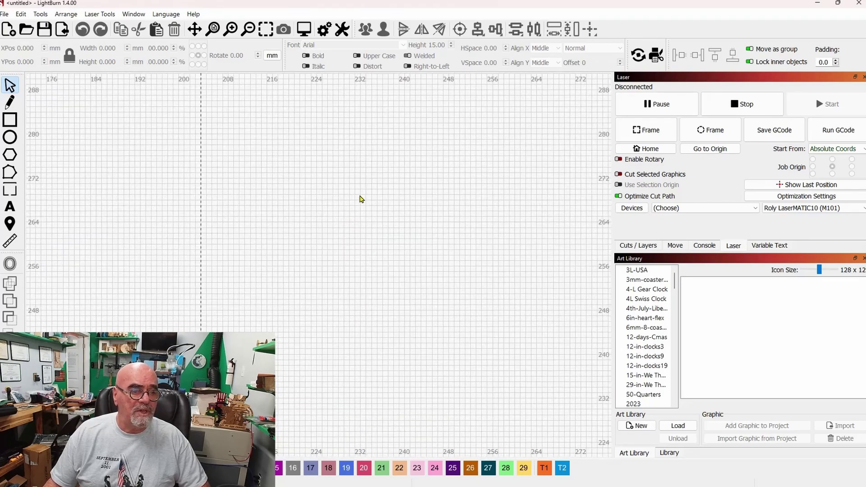
scroll(363, 206, down, 10)
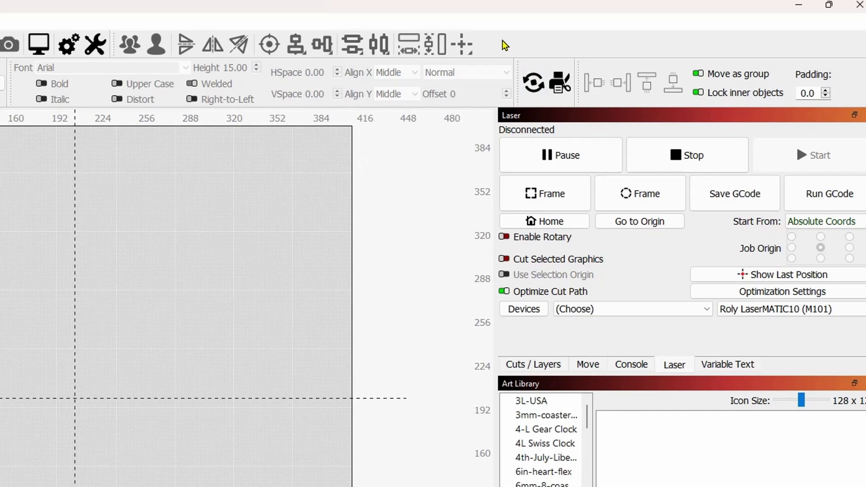
- Uncheck Arrange and check Arrange (long) in the toolbar context menu
right_click(520, 47)
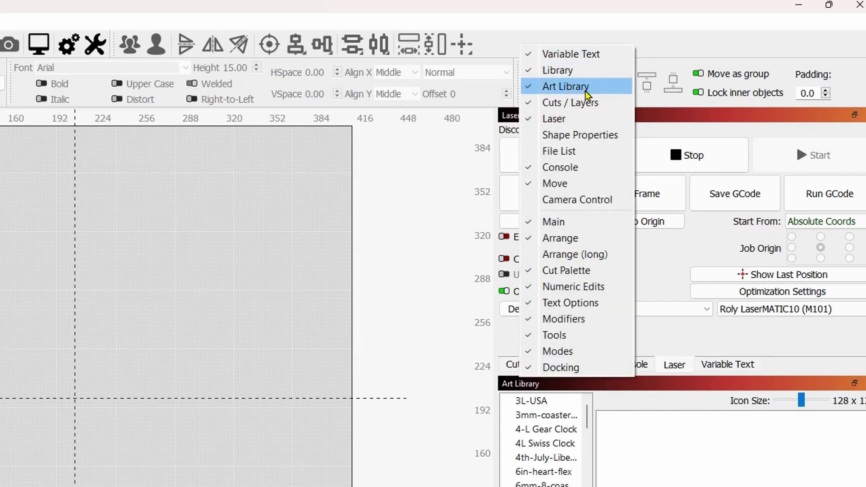
click(589, 242)
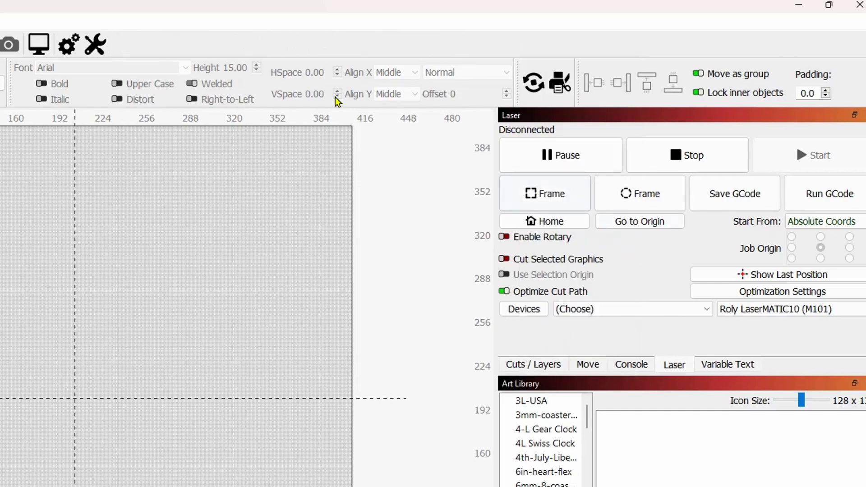
right_click(351, 49)
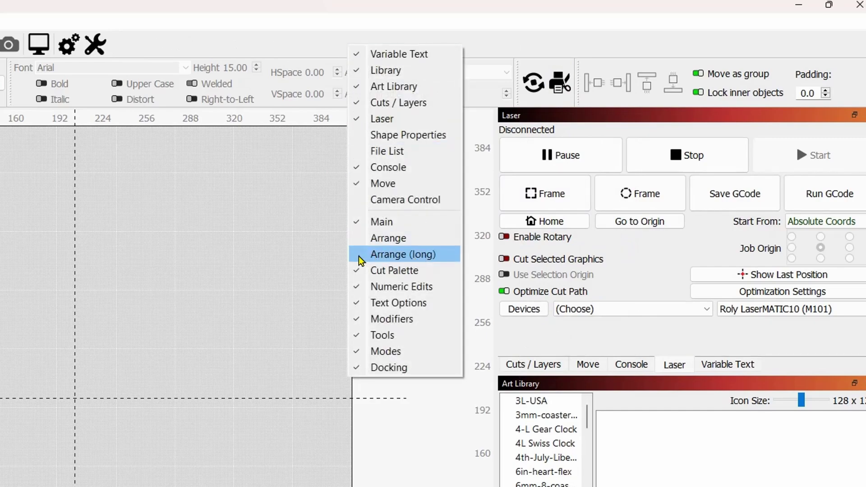
click(399, 257)
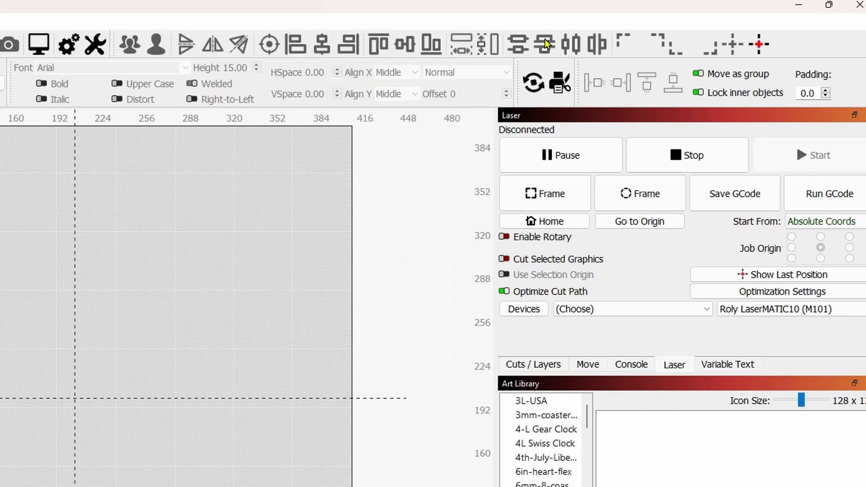